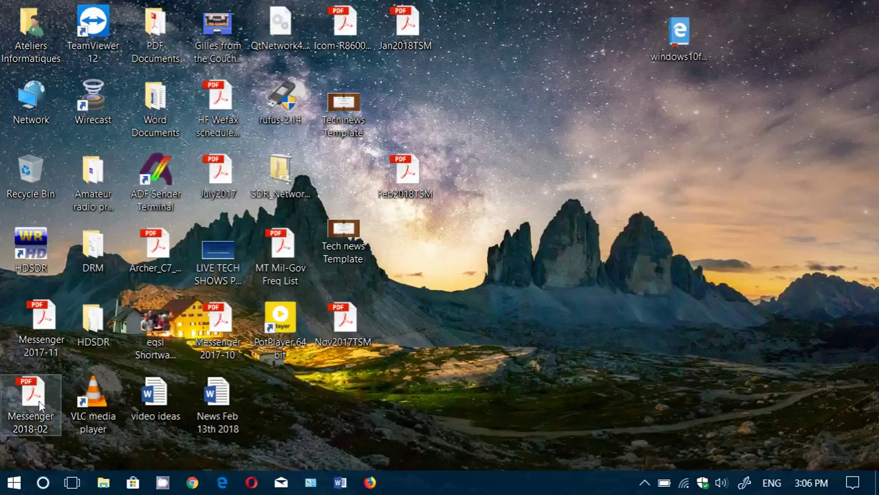
- Go from Action Center's All settings into Cortana and its Permissions & History page
{"action": "left_click", "coordinate": [41, 483]}
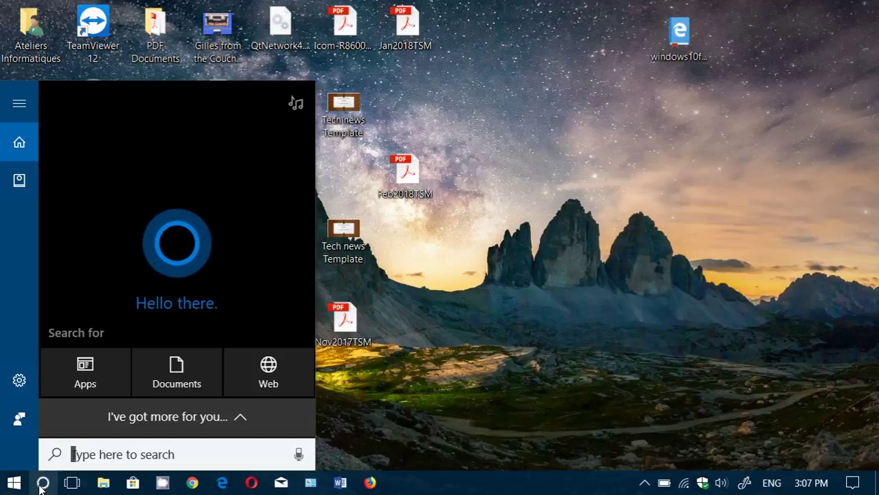
{"action": "left_click", "coordinate": [547, 282]}
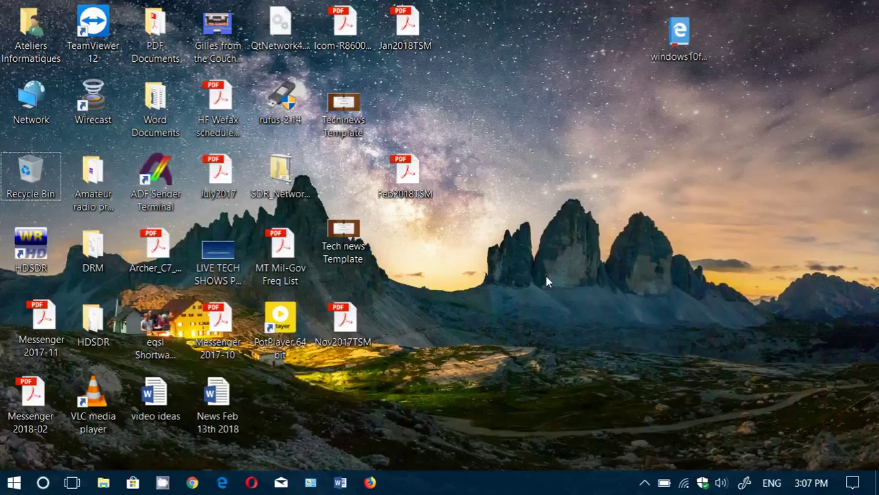
{"action": "left_click", "coordinate": [853, 484]}
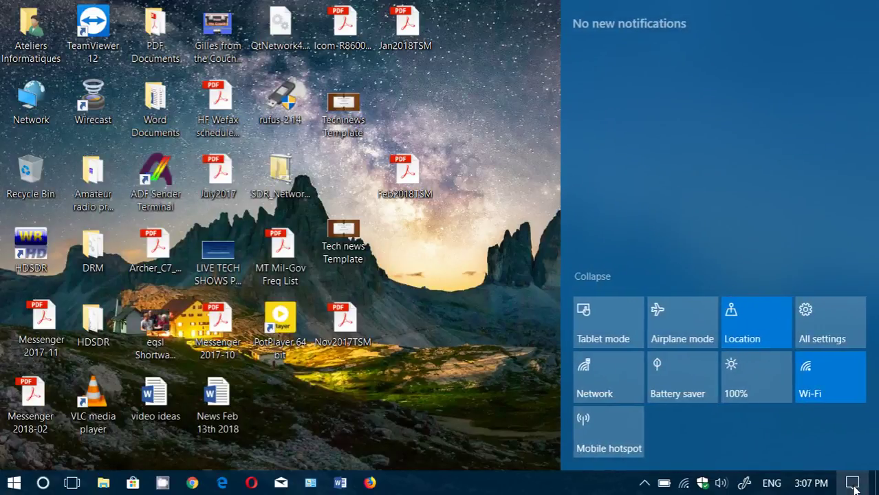
{"action": "left_click", "coordinate": [823, 303]}
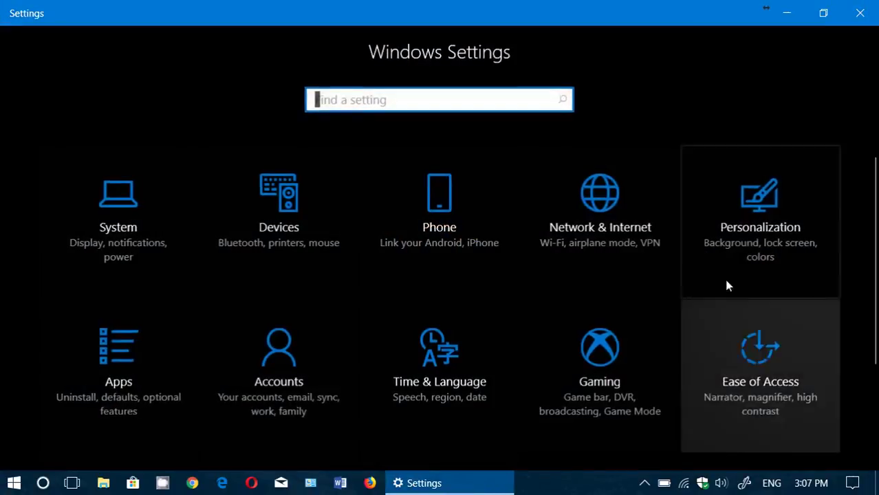
{"action": "scroll", "coordinate": [293, 296], "scroll_direction": "down", "scroll_amount": 3}
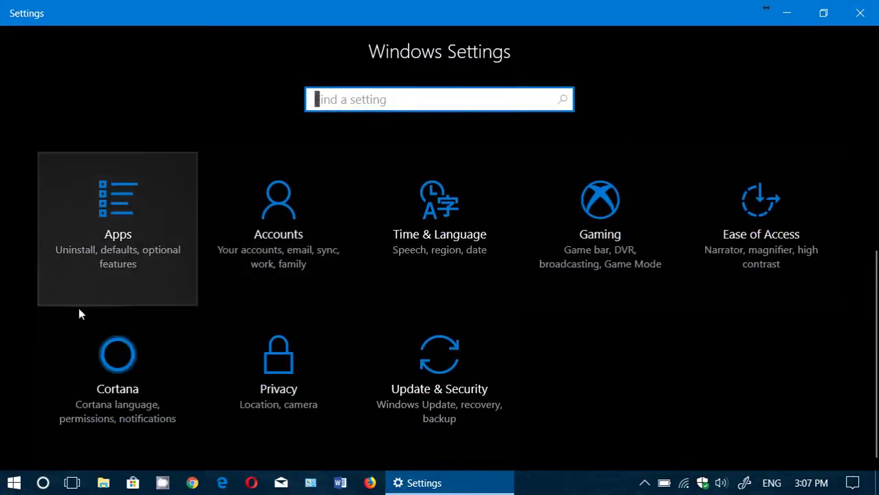
{"action": "left_click", "coordinate": [125, 383]}
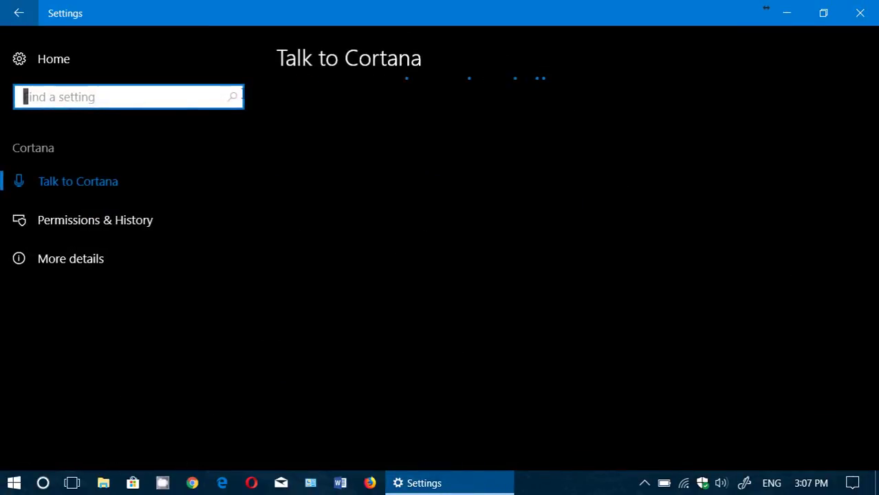
{"action": "left_click", "coordinate": [99, 221]}
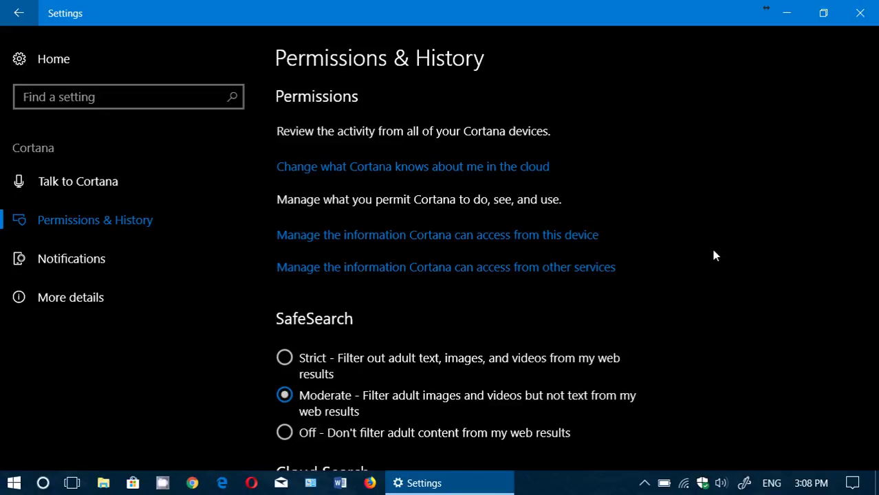
{"action": "scroll", "coordinate": [713, 256], "scroll_direction": "down", "scroll_amount": 3}
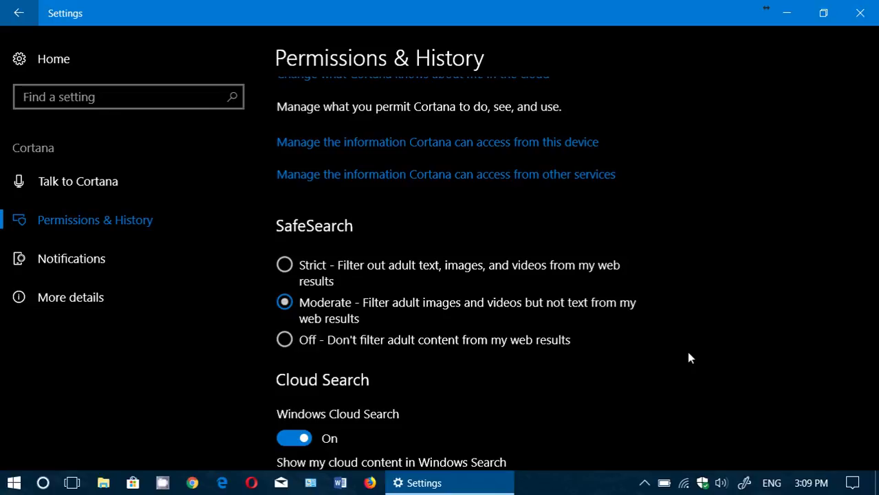
{"action": "scroll", "coordinate": [690, 358], "scroll_direction": "down", "scroll_amount": 3}
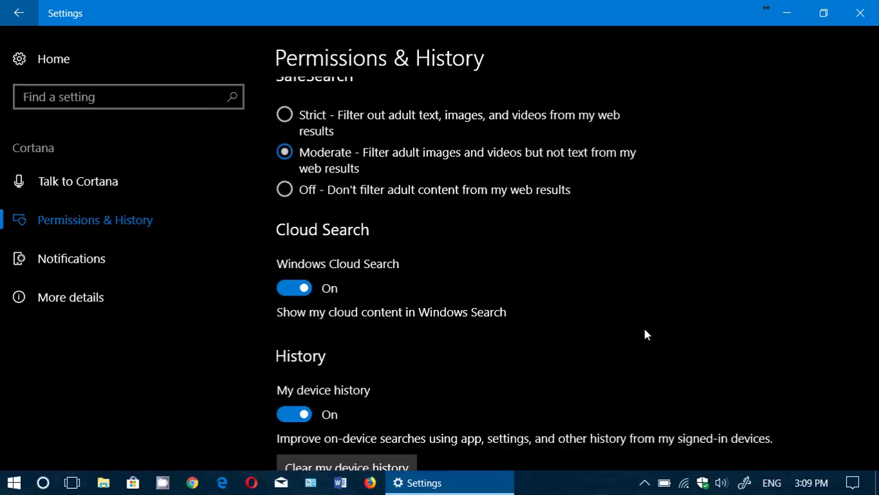
{"action": "scroll", "coordinate": [644, 335], "scroll_direction": "down", "scroll_amount": 3}
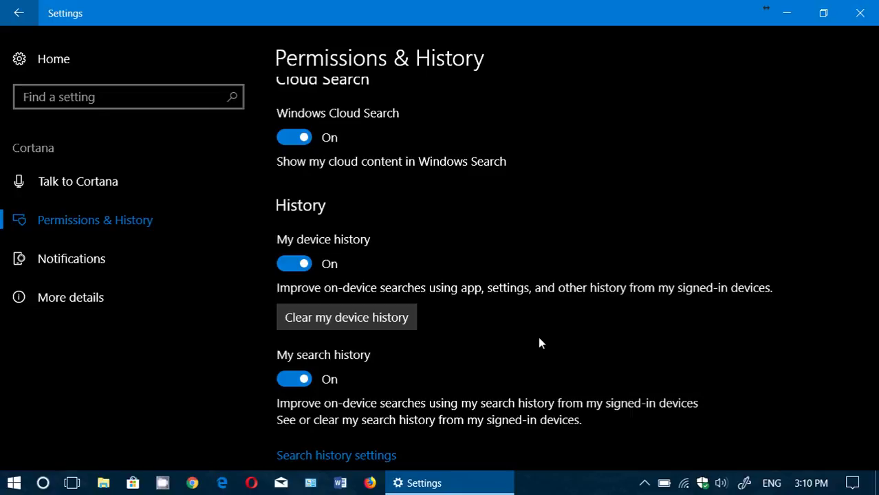
{"action": "scroll", "coordinate": [539, 341], "scroll_direction": "down", "scroll_amount": 3}
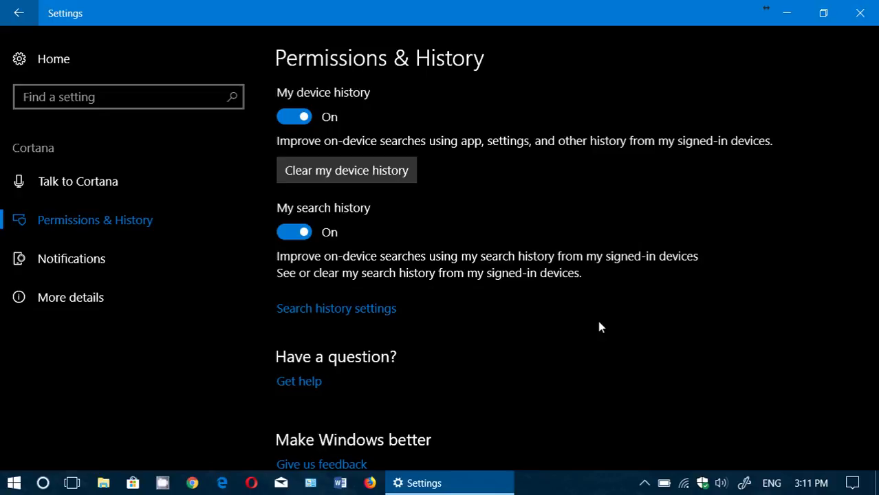
{"action": "scroll", "coordinate": [640, 255], "scroll_direction": "down", "scroll_amount": 2}
{"action": "scroll", "coordinate": [641, 257], "scroll_direction": "up", "scroll_amount": 3}
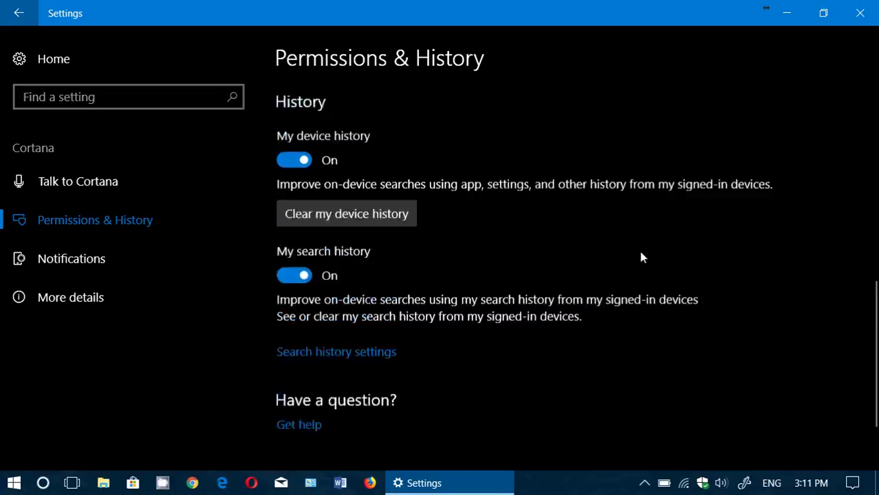
{"action": "scroll", "coordinate": [640, 257], "scroll_direction": "up", "scroll_amount": 6}
{"action": "scroll", "coordinate": [640, 257], "scroll_direction": "down", "scroll_amount": 2}
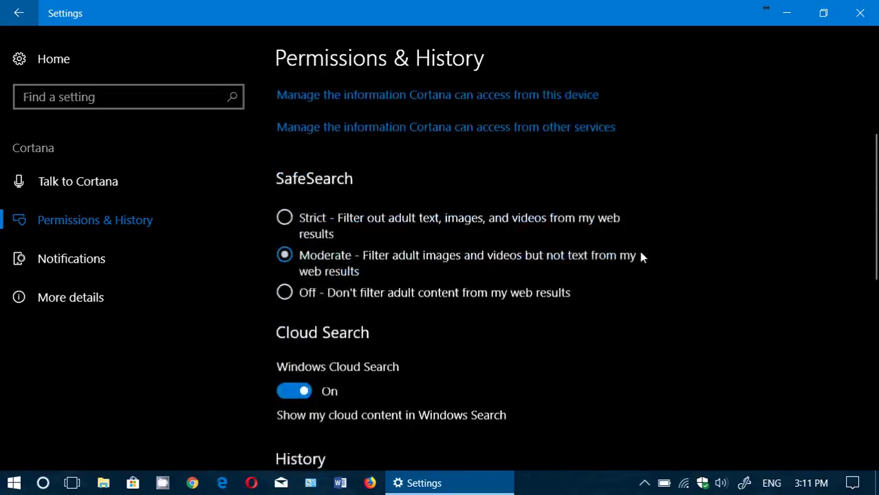
{"action": "scroll", "coordinate": [640, 257], "scroll_direction": "down", "scroll_amount": 3}
{"action": "left_click", "coordinate": [284, 296]}
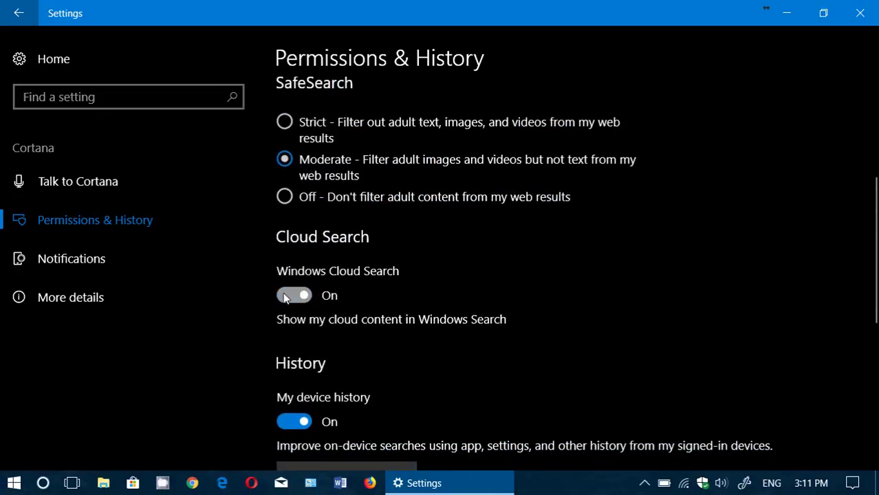
{"action": "left_click", "coordinate": [294, 296]}
{"action": "scroll", "coordinate": [426, 279], "scroll_direction": "down", "scroll_amount": 3}
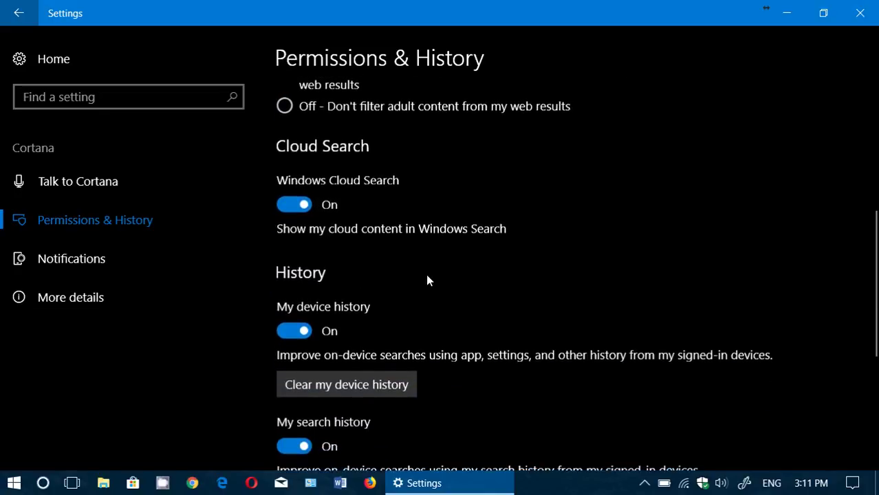
{"action": "scroll", "coordinate": [457, 295], "scroll_direction": "down", "scroll_amount": 3}
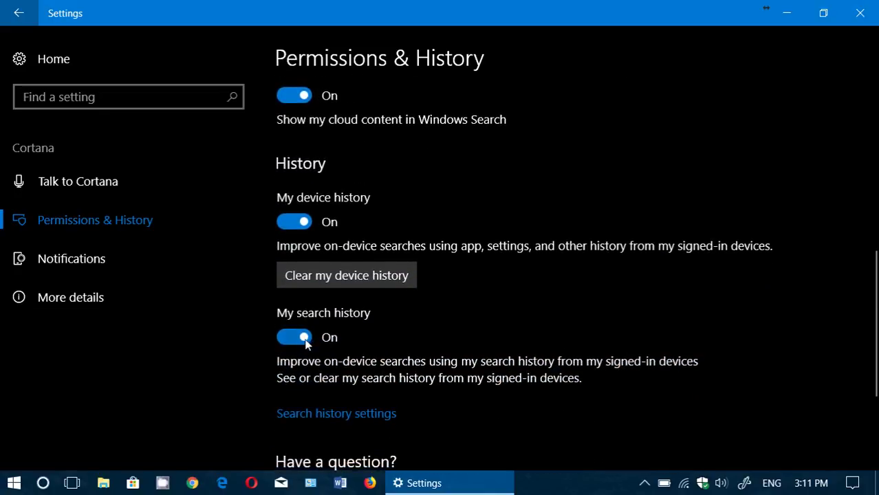
{"action": "scroll", "coordinate": [478, 311], "scroll_direction": "up", "scroll_amount": 4}
{"action": "scroll", "coordinate": [479, 315], "scroll_direction": "up", "scroll_amount": 8}
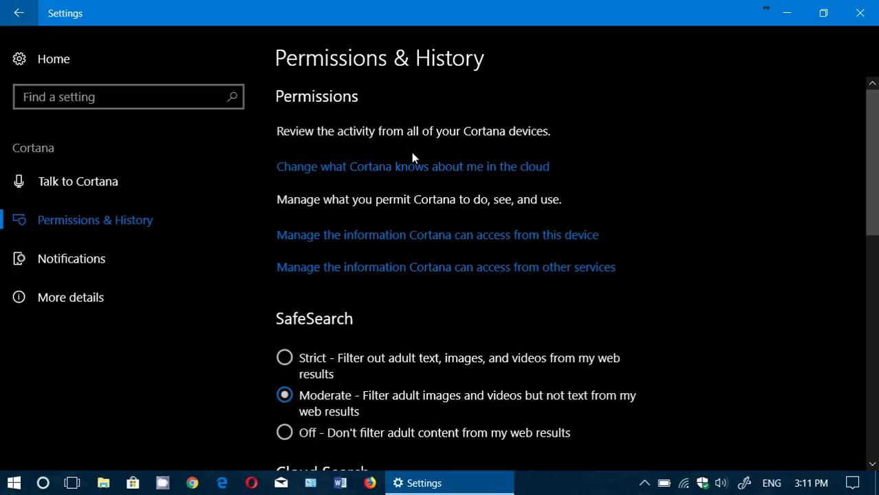
{"action": "left_click", "coordinate": [417, 169]}
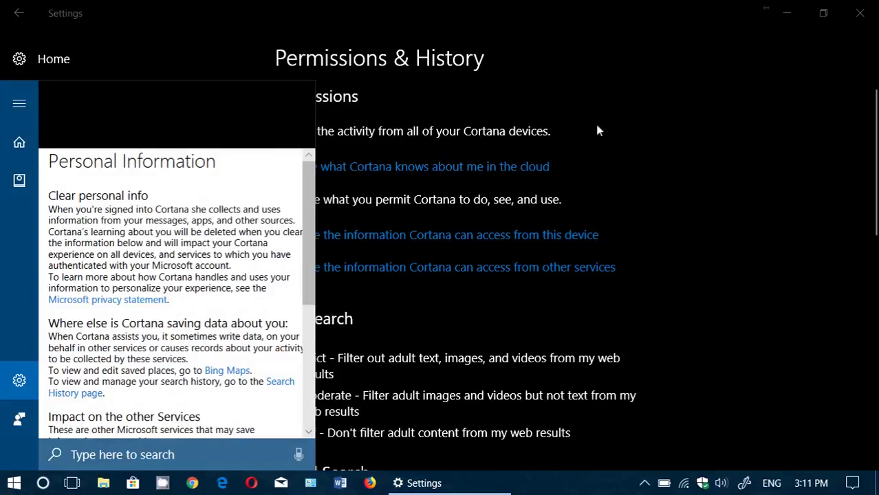
{"action": "scroll", "coordinate": [169, 364], "scroll_direction": "down", "scroll_amount": 3}
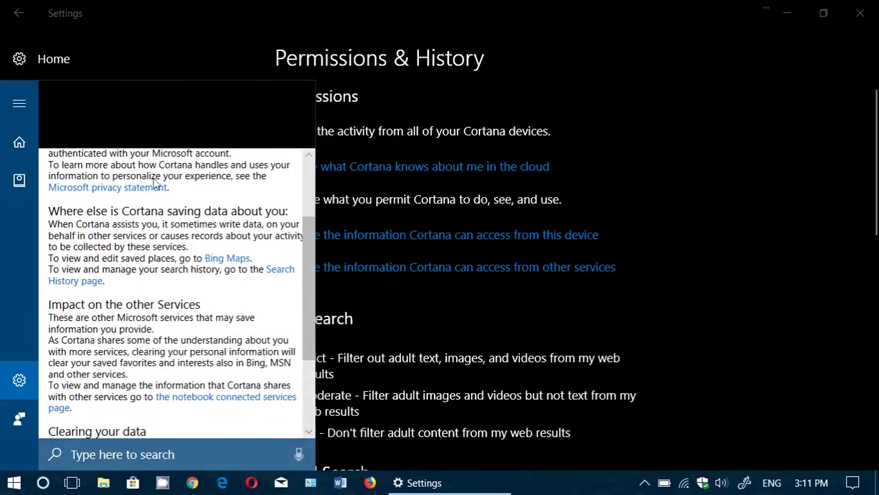
{"action": "scroll", "coordinate": [160, 392], "scroll_direction": "down", "scroll_amount": 1}
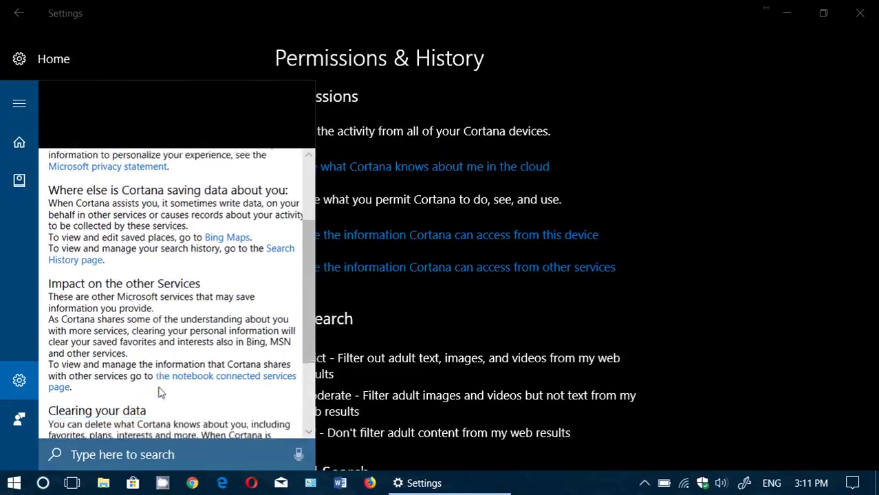
{"action": "scroll", "coordinate": [160, 392], "scroll_direction": "down", "scroll_amount": 3}
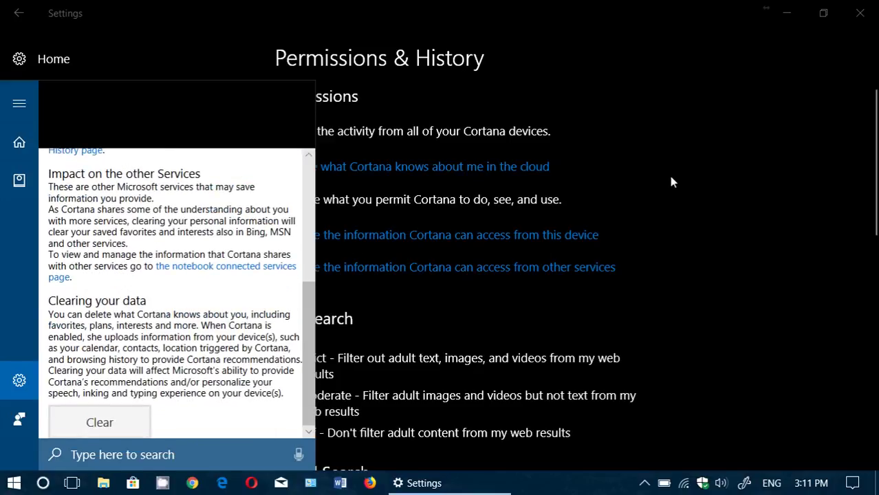
{"action": "left_click", "coordinate": [781, 272]}
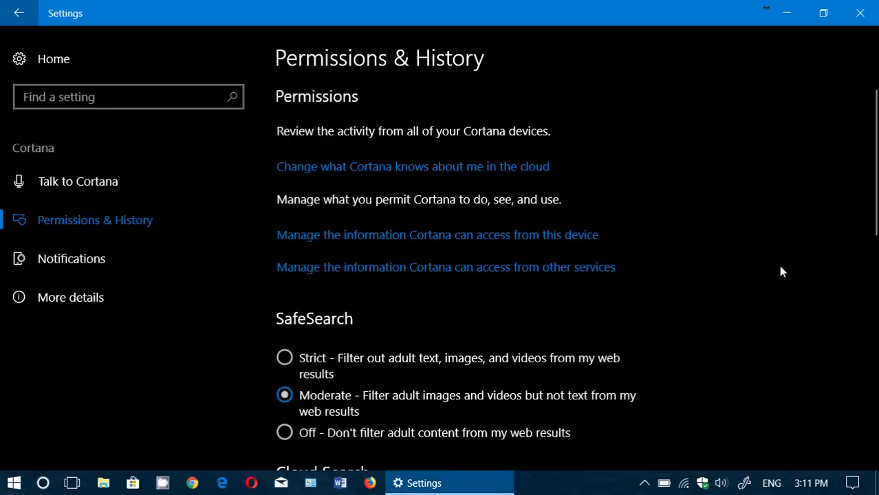
{"action": "left_click", "coordinate": [484, 234]}
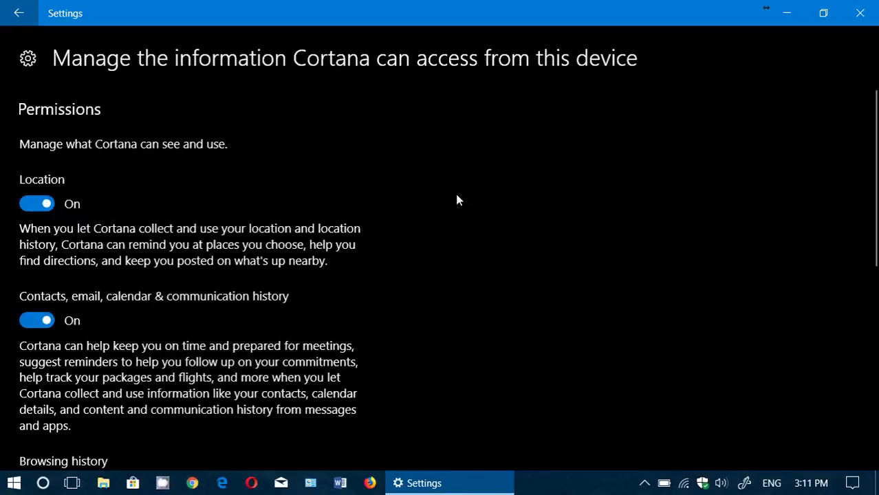
{"action": "left_click", "coordinate": [18, 14]}
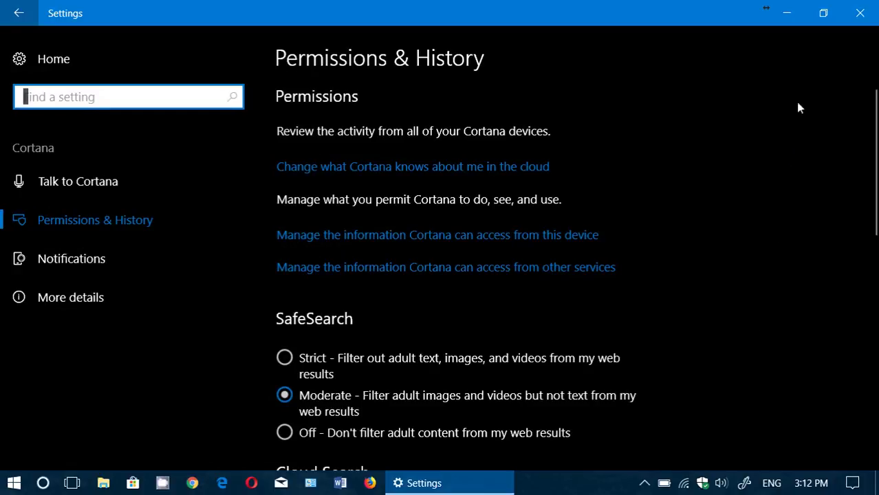
- Close the Settings window from its title bar to return to the desktop
{"action": "left_click", "coordinate": [859, 12]}
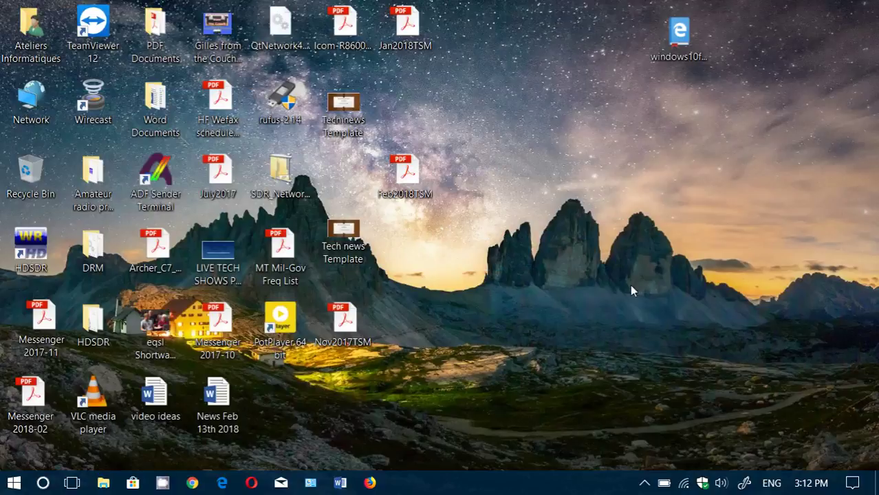